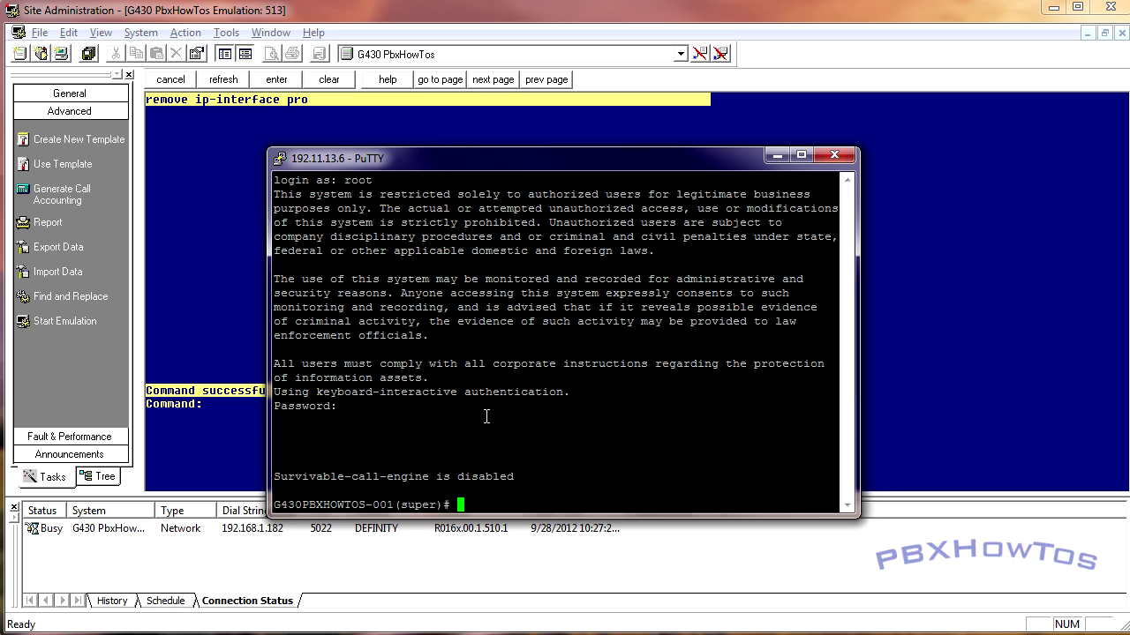
{"action": "type", "text": "show pmi"}
Run 'show pmi' and 'show sys', confirming a G430 gateway on firmware 31.22.0
{"action": "key", "text": "Return"}
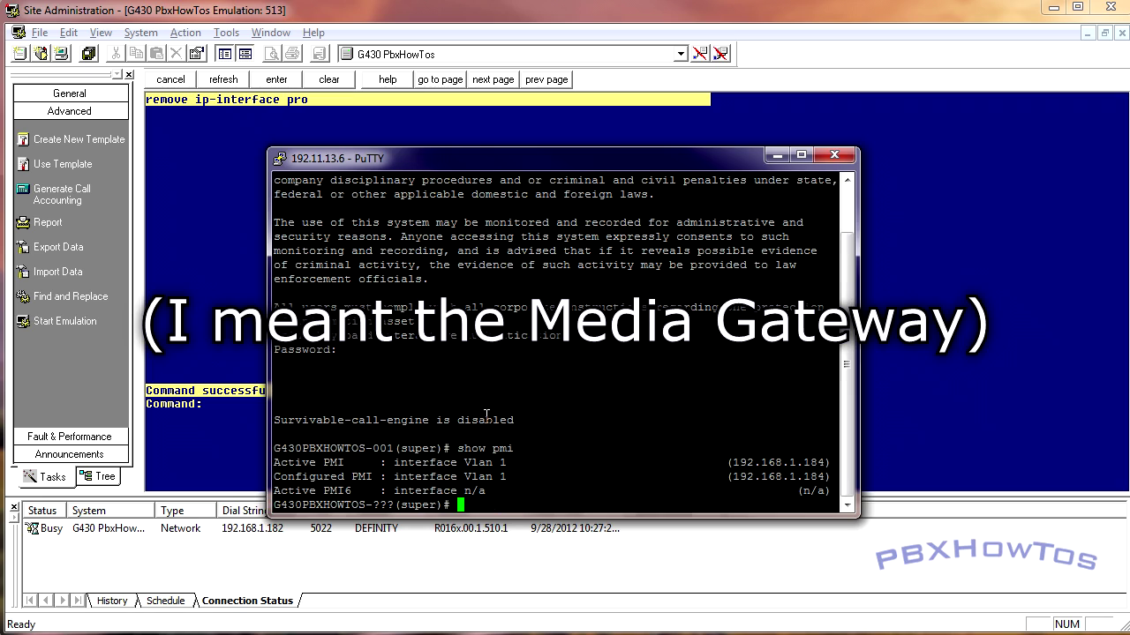
{"action": "type", "text": "show sys"}
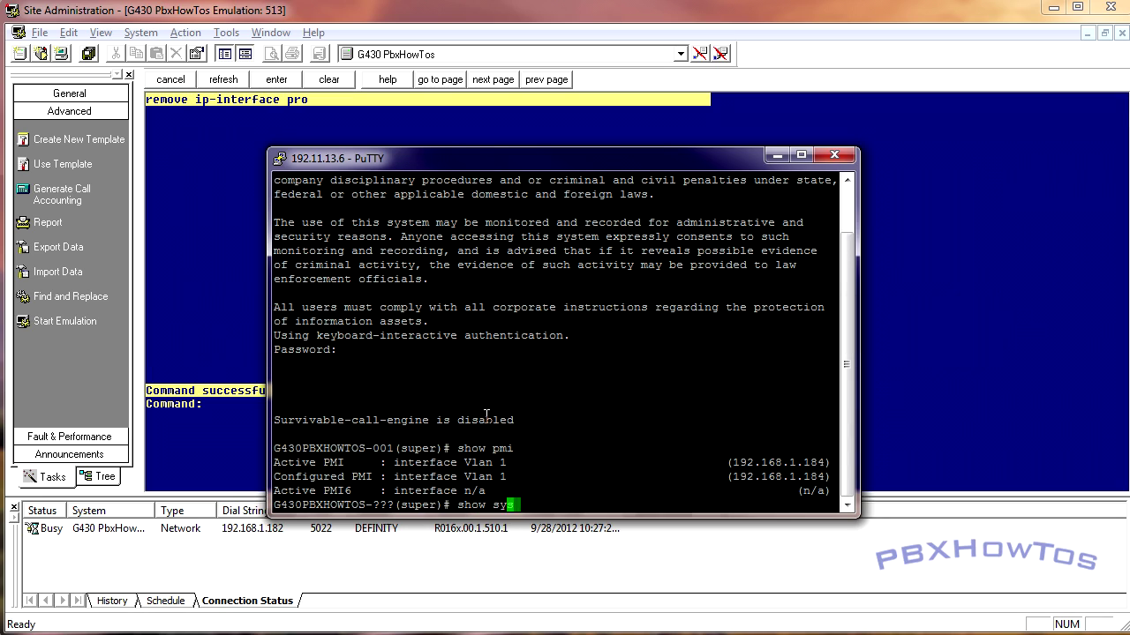
{"action": "key", "text": "Return"}
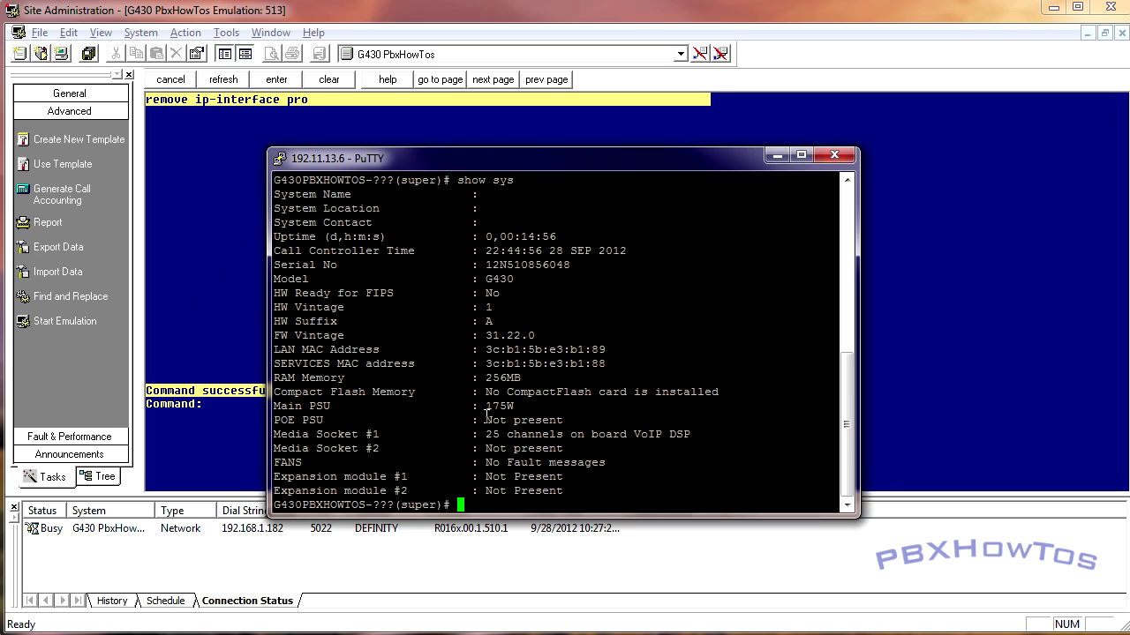
{"action": "type", "text": "nvram init"}
Run 'nvram init', confirm the factory reset with 'y', then 'exit' the SSH session
{"action": "key", "text": "Return"}
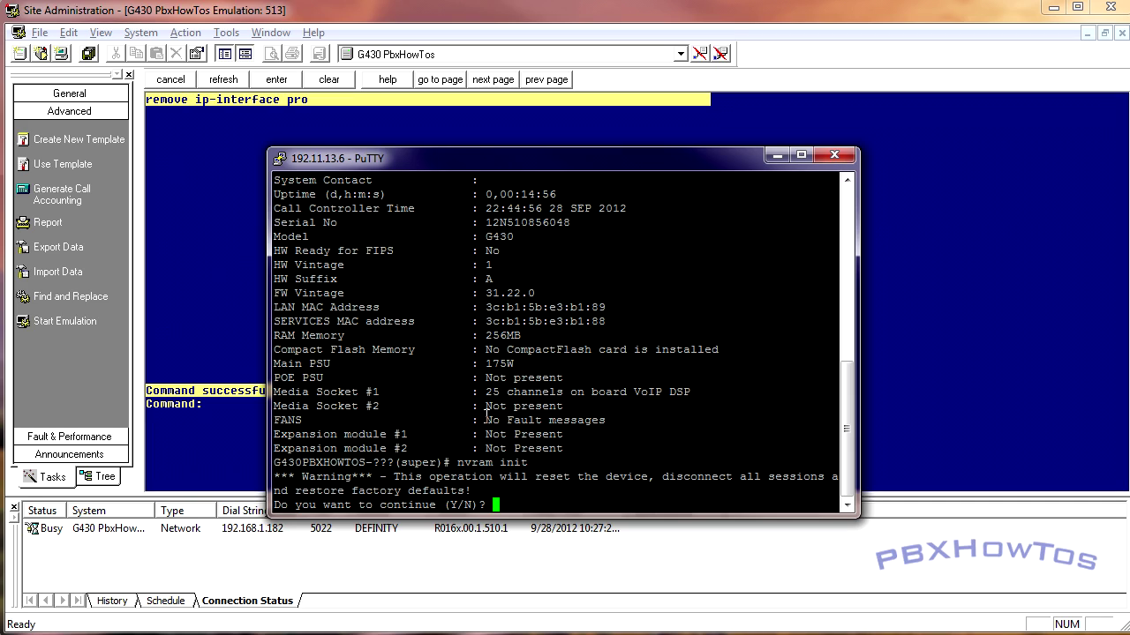
{"action": "type", "text": "y"}
{"action": "key", "text": "Return"}
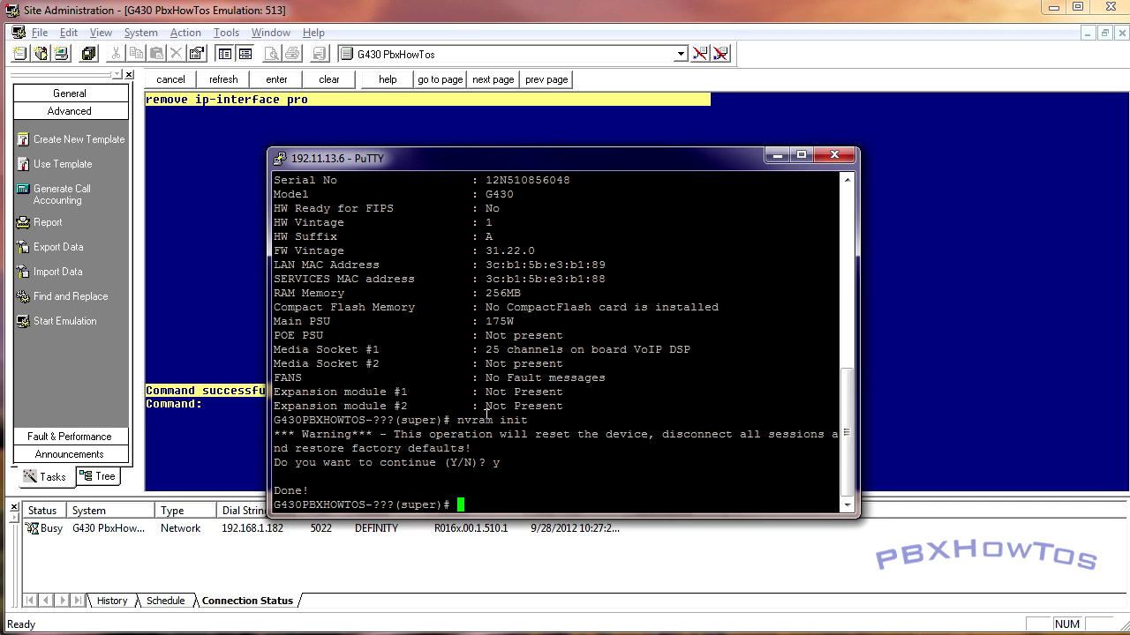
{"action": "type", "text": "exit"}
{"action": "key", "text": "Return"}
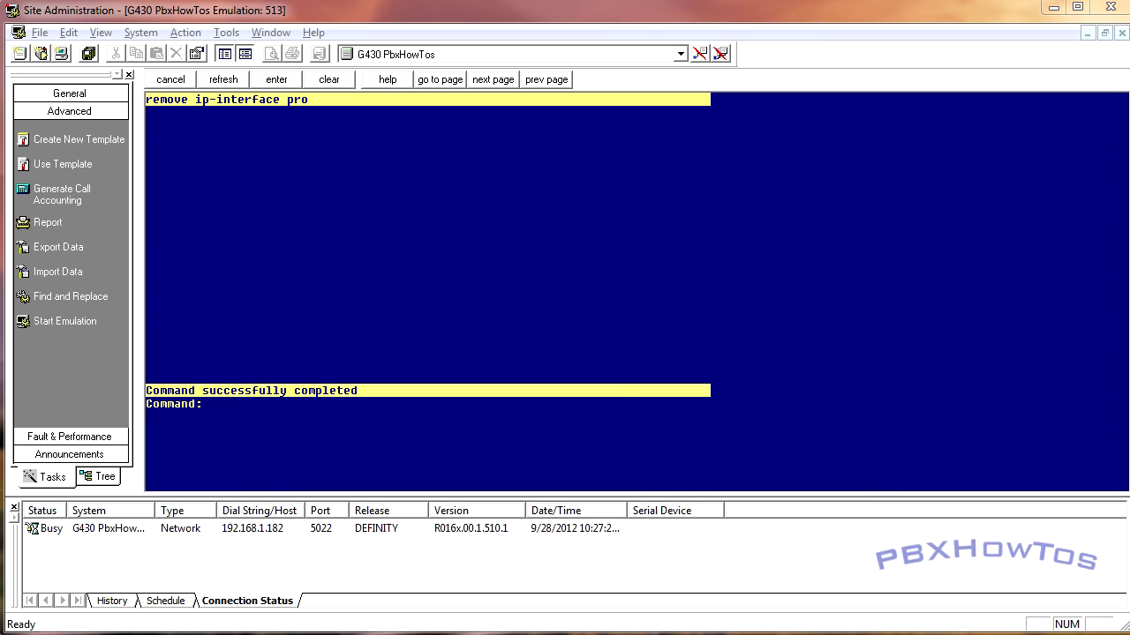